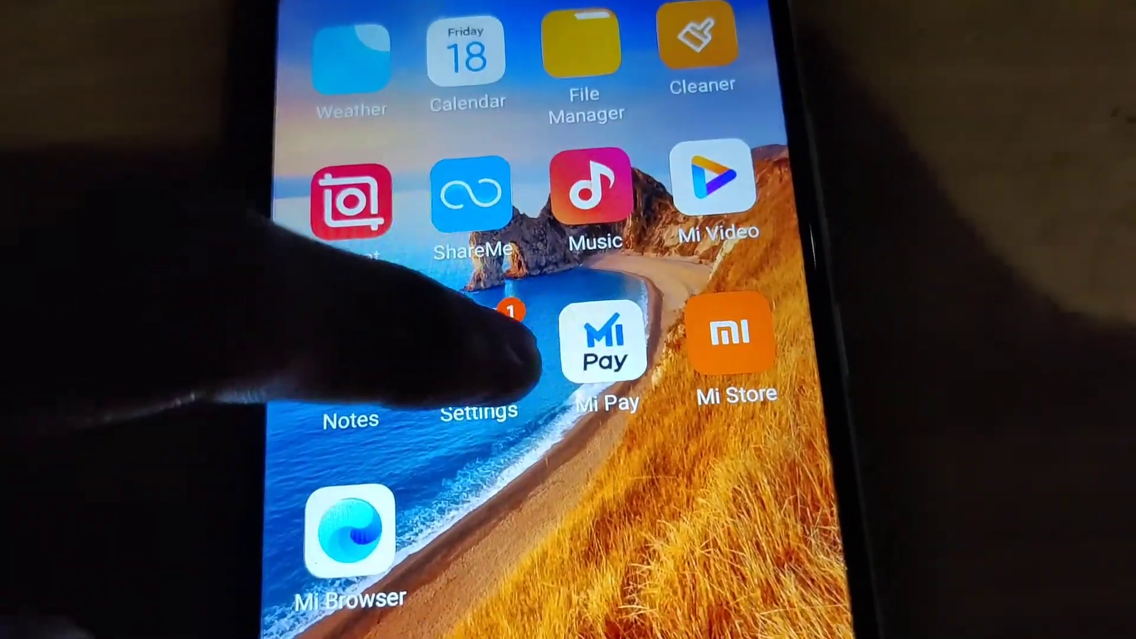
# Open the Settings app from the MIUI home screen
pyautogui.click(532, 380)
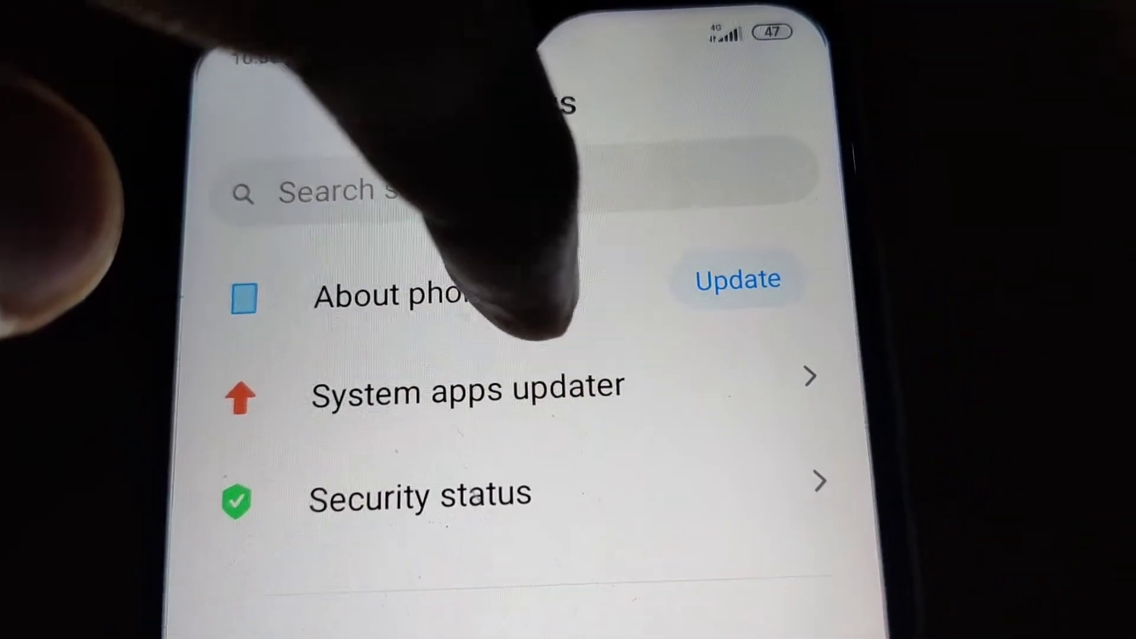
# Go to About phone and check System update for the 1.6G MIUI 11 Stable update
pyautogui.click(497, 298)
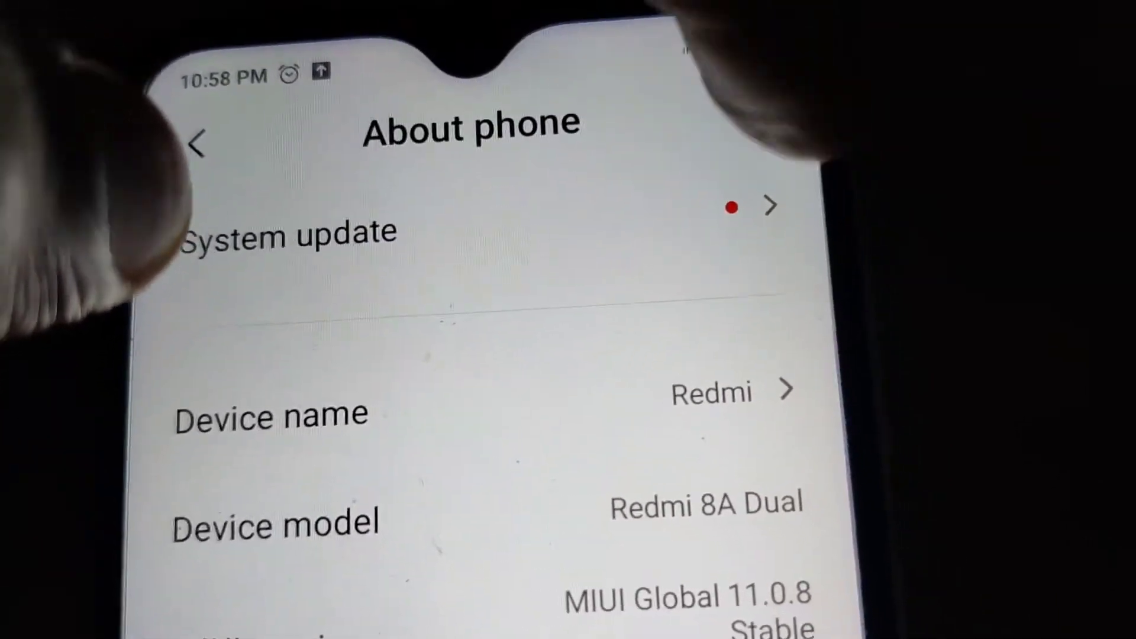
pyautogui.click(692, 604)
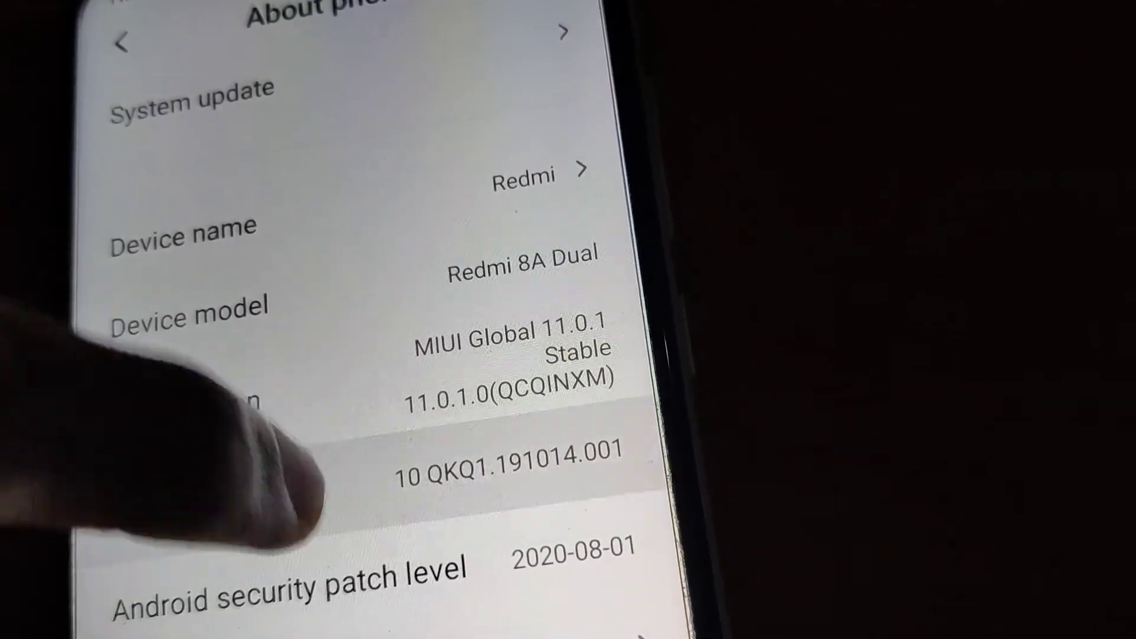
# Trigger the Android 10 logo easter egg from the Android version row
pyautogui.click(222, 498)
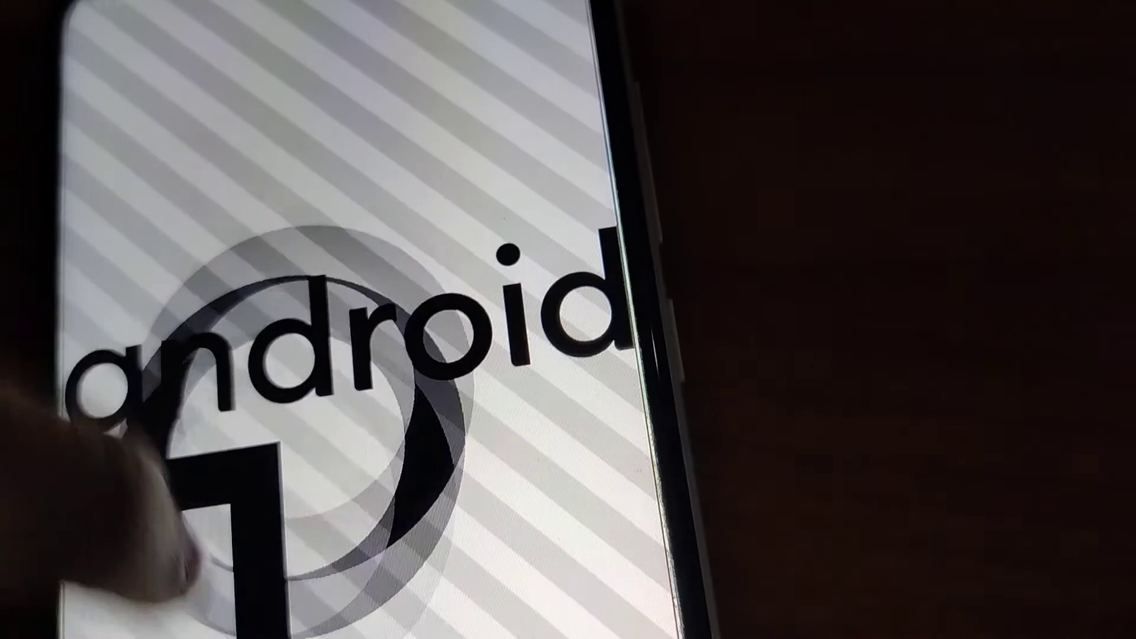